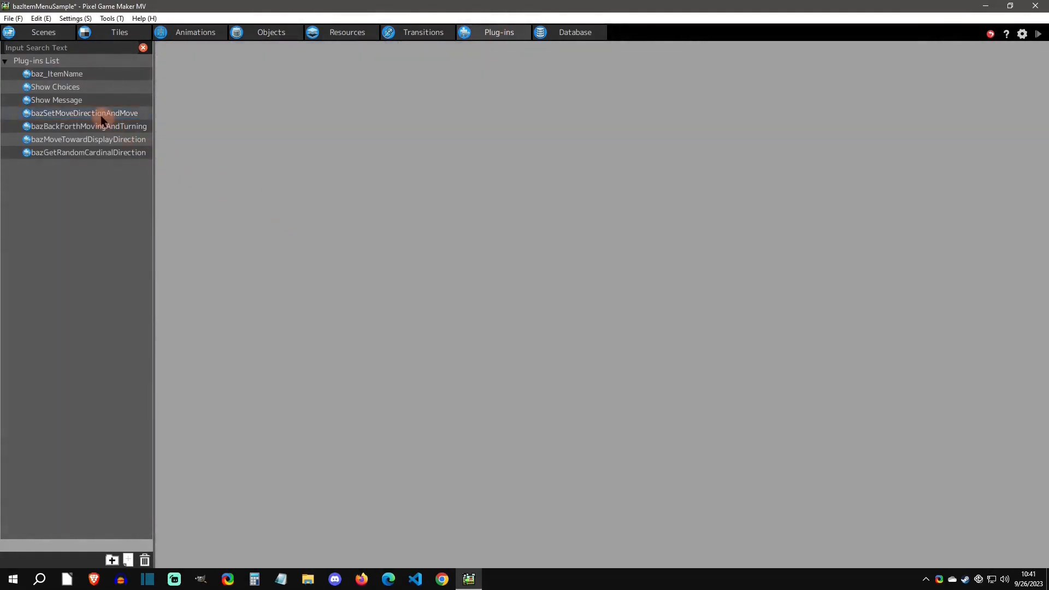
- Look through the settings of the four movement plug-ins, from bazSetMoveDirectionAndMove to bazGetRandomCardinalDirection
{"action": "left_click", "coordinate": [90, 110]}
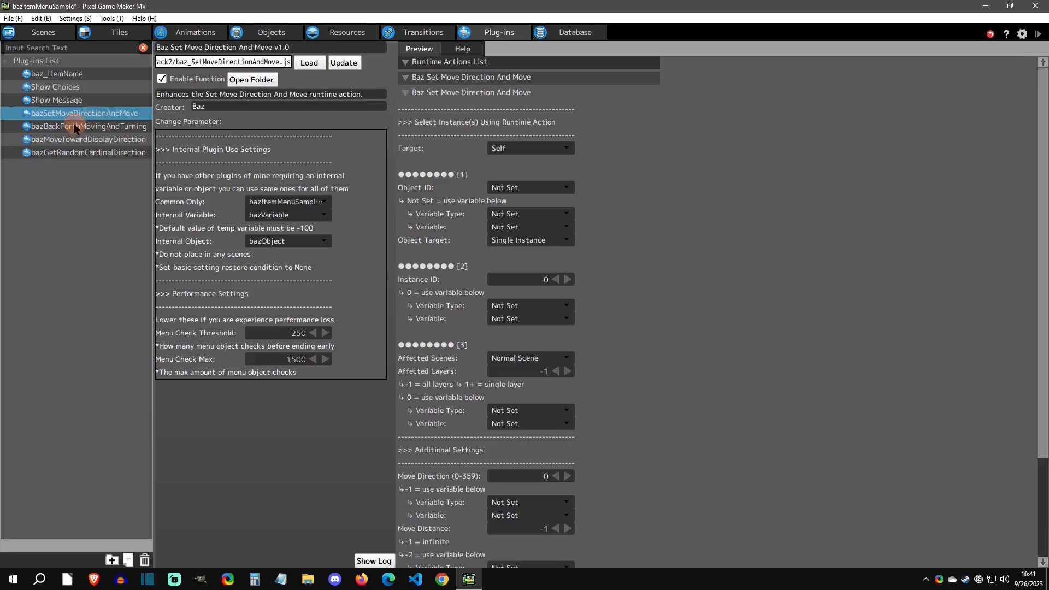
{"action": "left_click", "coordinate": [77, 127]}
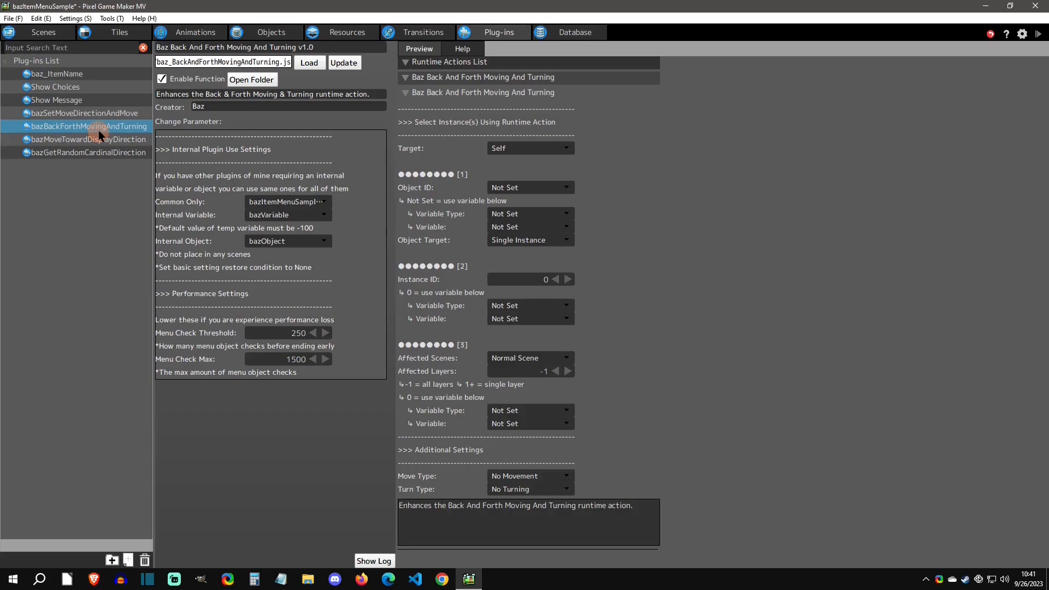
{"action": "left_click", "coordinate": [81, 140]}
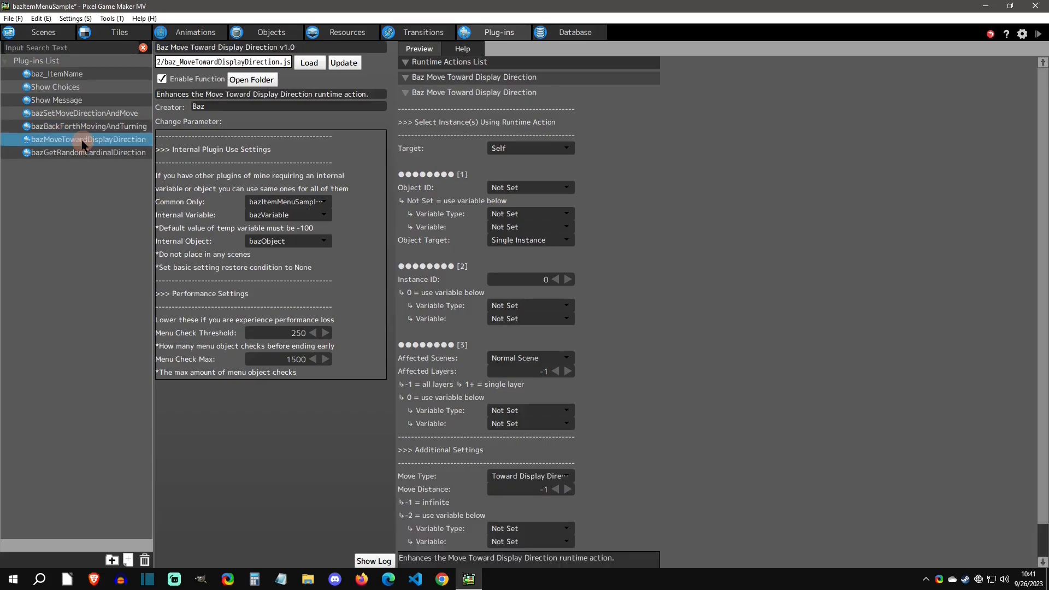
{"action": "left_click", "coordinate": [75, 152]}
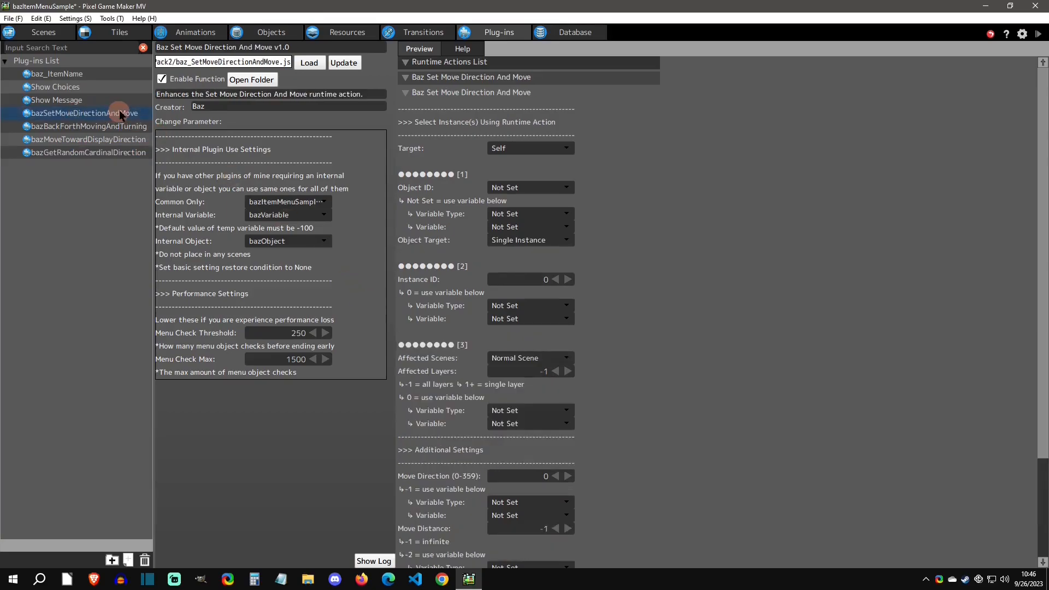
- In bazSetMoveDirectionAndMove, set the preview action's target to [3] All Objects and check the Affected Scenes choices
{"action": "left_click", "coordinate": [553, 150]}
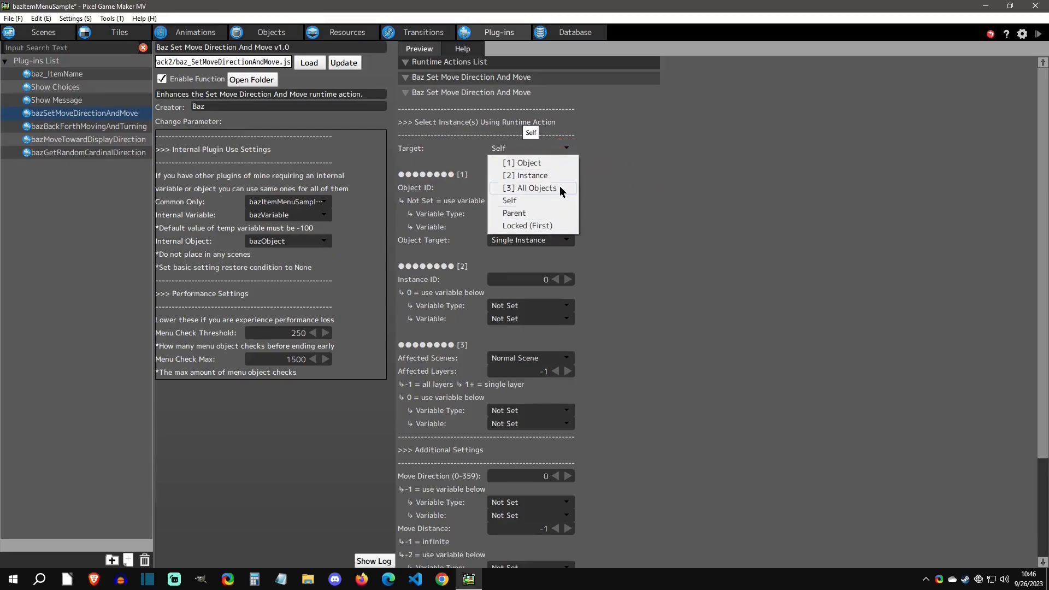
{"action": "left_click", "coordinate": [558, 188]}
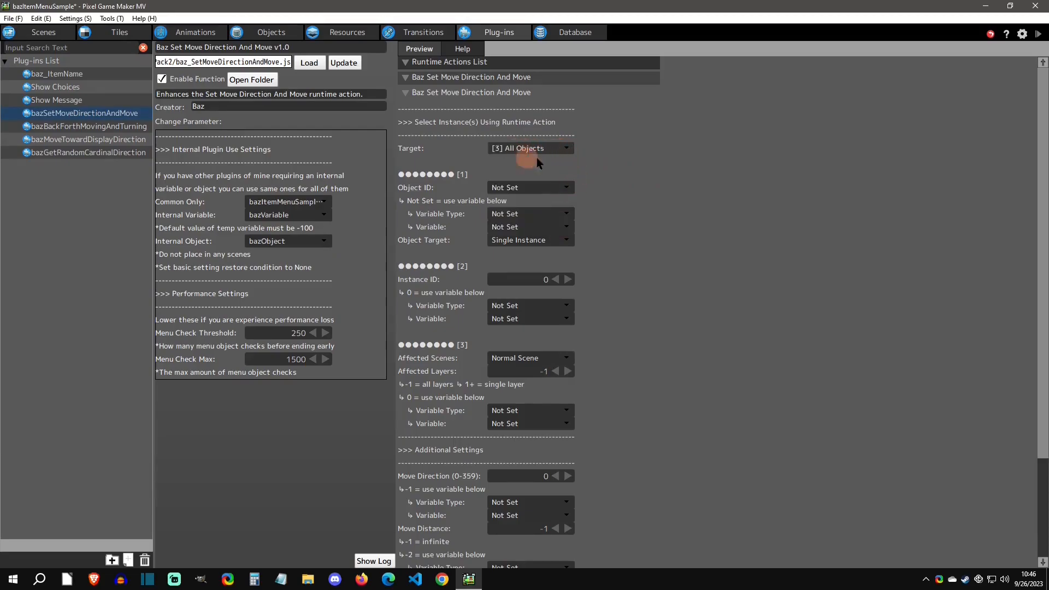
{"action": "scroll", "coordinate": [611, 278], "scroll_direction": "down", "scroll_amount": 1}
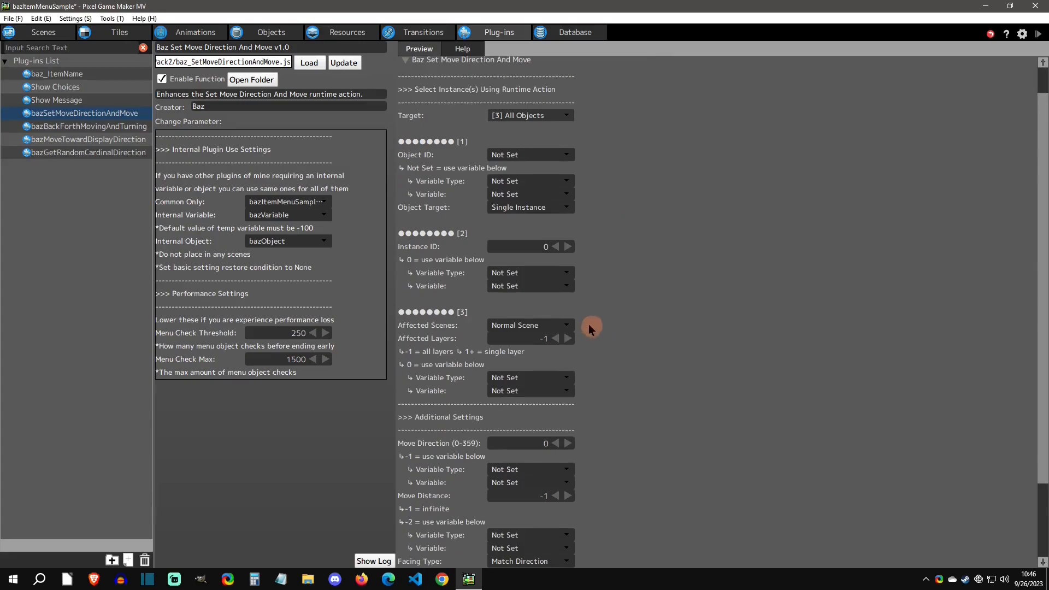
{"action": "left_click", "coordinate": [547, 326]}
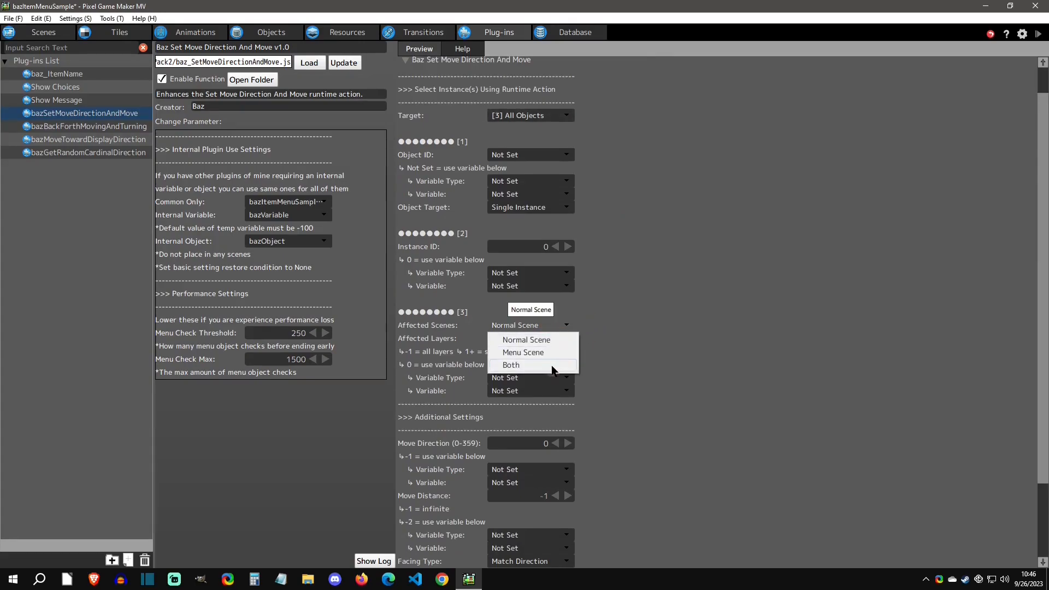
{"action": "left_click", "coordinate": [570, 343]}
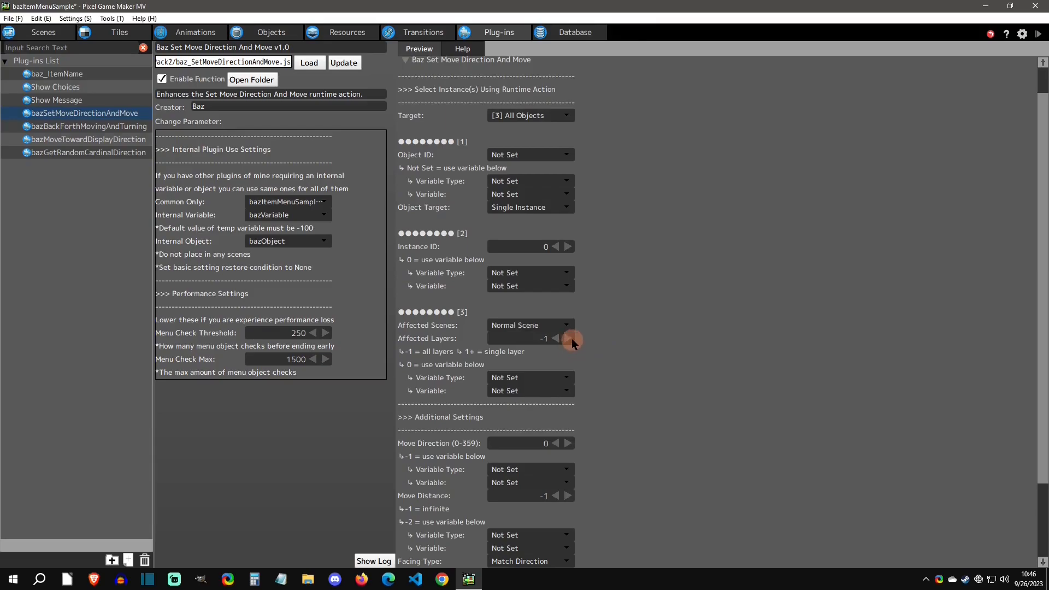
- Examine the HUD and Item Menu layers of the menu scene
{"action": "left_click", "coordinate": [39, 34]}
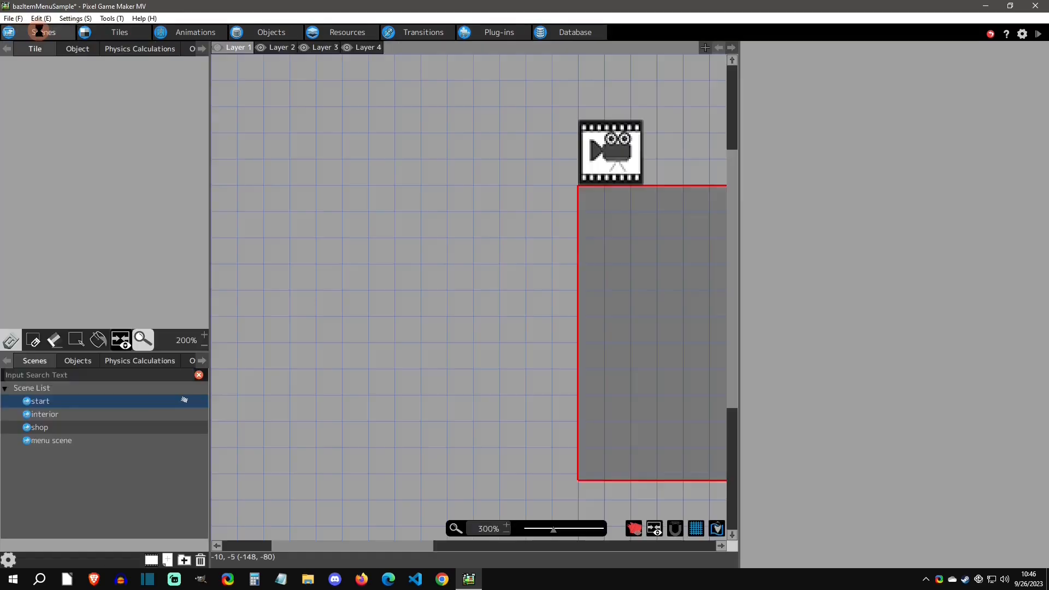
{"action": "left_click", "coordinate": [75, 439]}
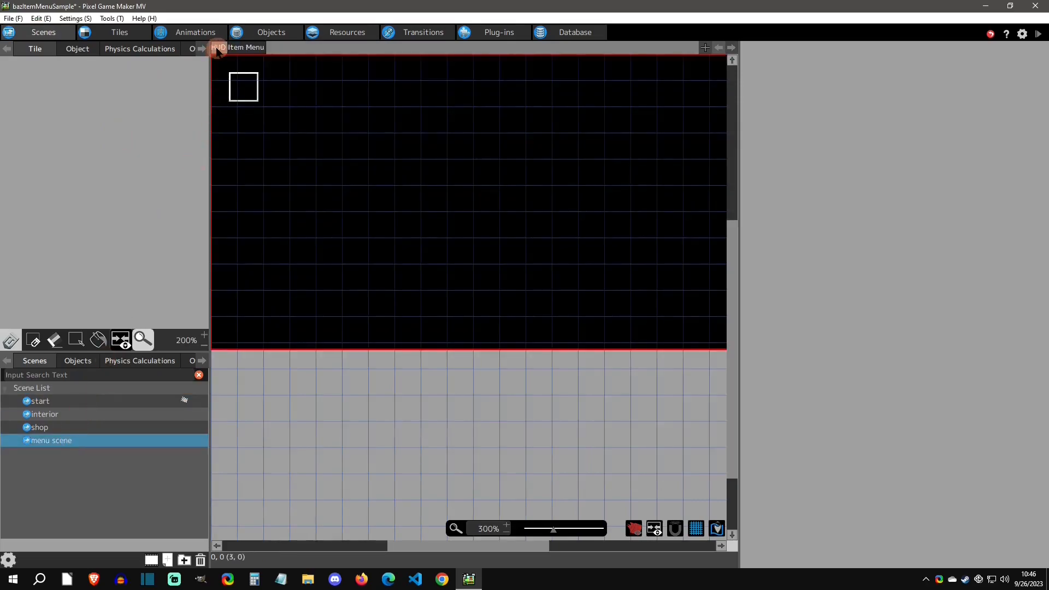
{"action": "left_click", "coordinate": [245, 48]}
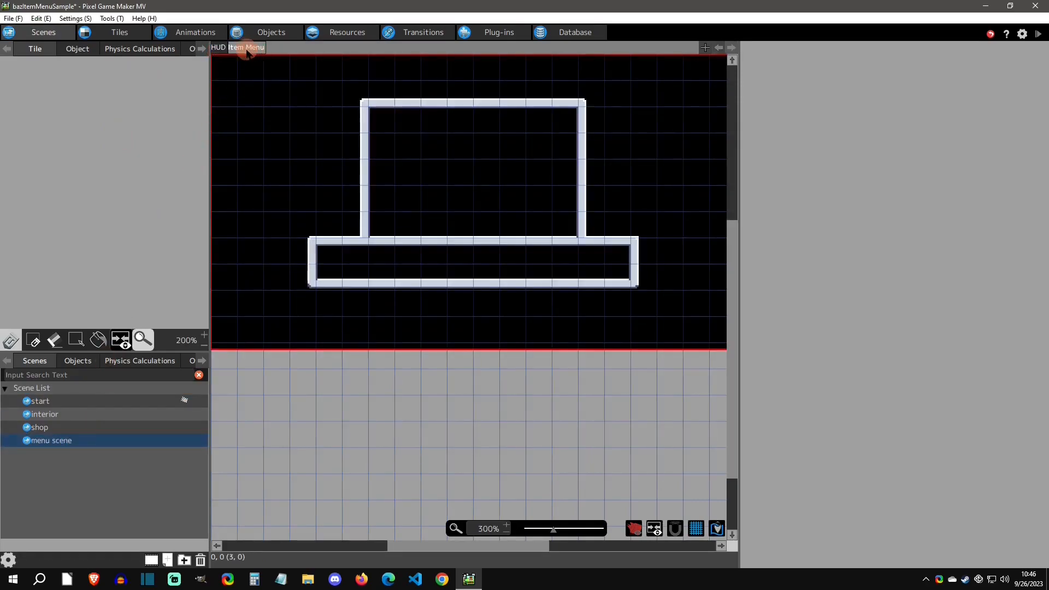
{"action": "left_click", "coordinate": [218, 48]}
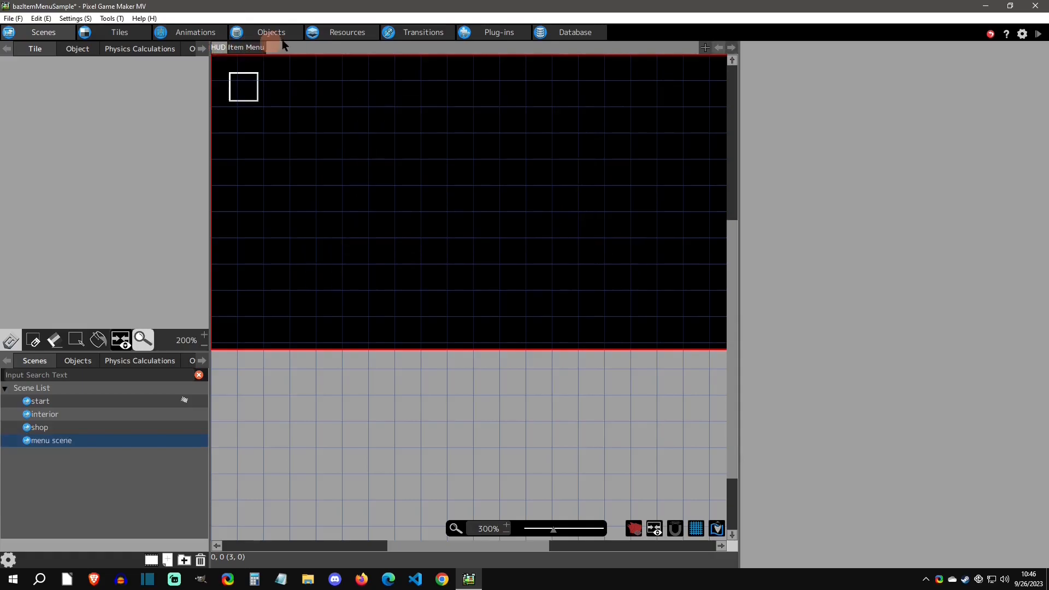
- In the bazSetMoveDirectionAndMove preview, target [3] All Objects with Affected Scenes set to Menu Scene and Affected Layers set to 1
{"action": "left_click", "coordinate": [482, 35]}
{"action": "left_click", "coordinate": [533, 116]}
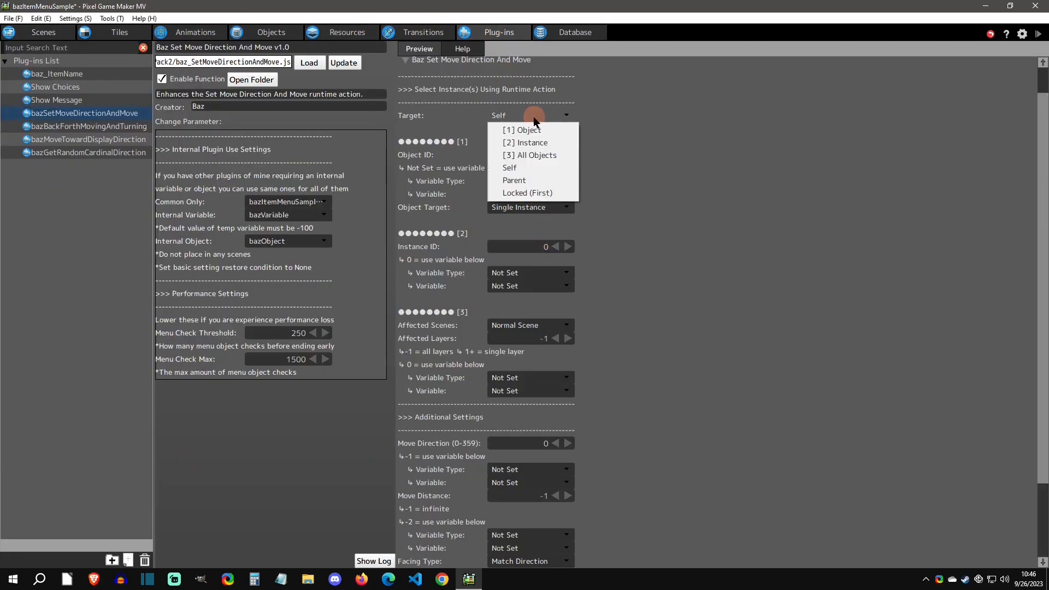
{"action": "left_click", "coordinate": [533, 155]}
{"action": "left_click", "coordinate": [531, 325]}
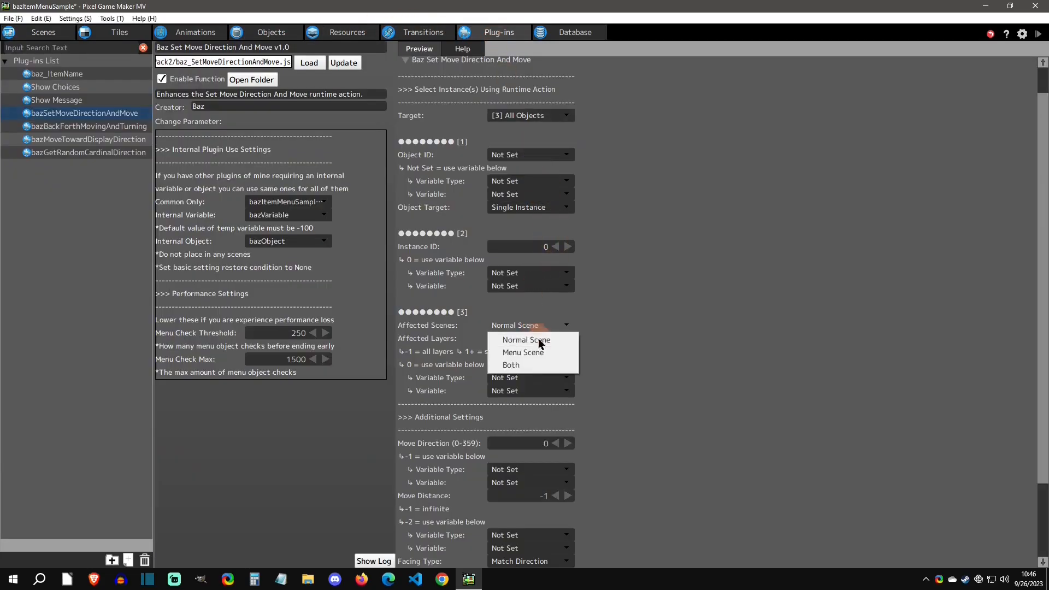
{"action": "left_click", "coordinate": [523, 351]}
{"action": "left_click", "coordinate": [568, 338]}
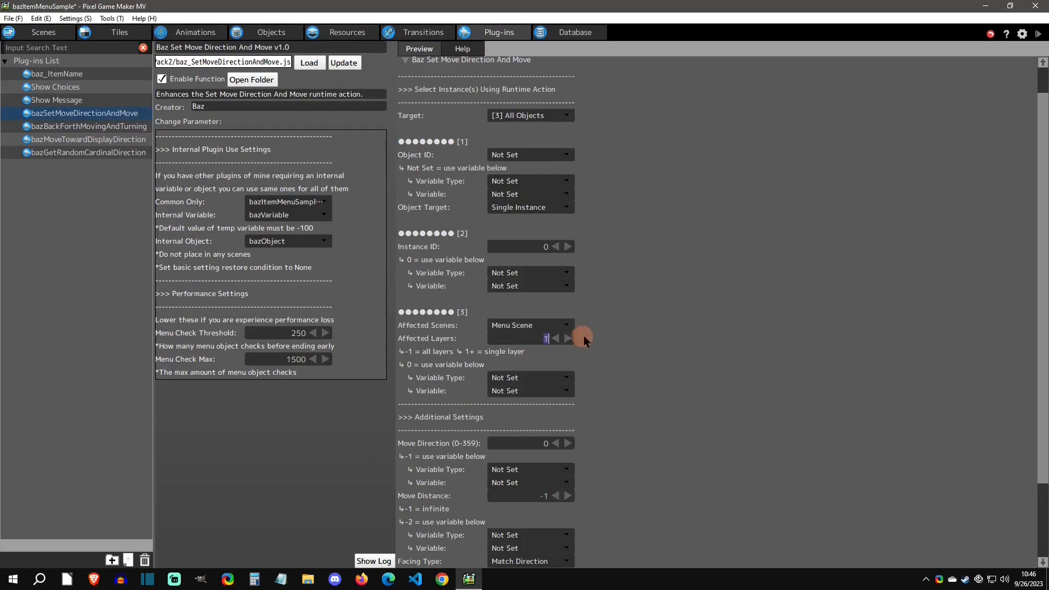
- Set the action's Move Distance to -2 and review the Facing Type options
{"action": "scroll", "coordinate": [598, 431], "scroll_direction": "down", "scroll_amount": 3}
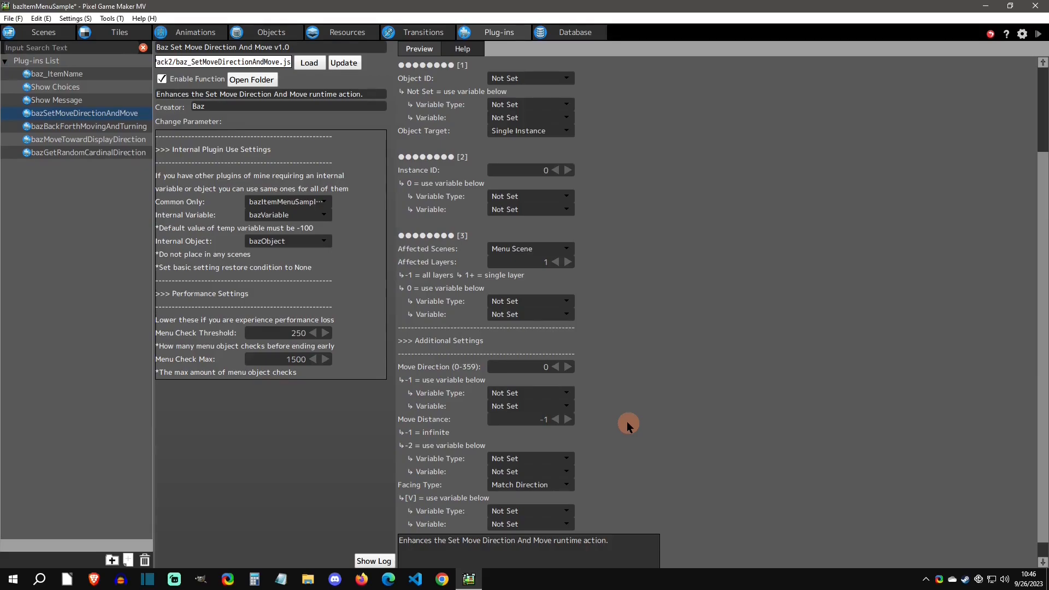
{"action": "scroll", "coordinate": [484, 368], "scroll_direction": "down", "scroll_amount": 1}
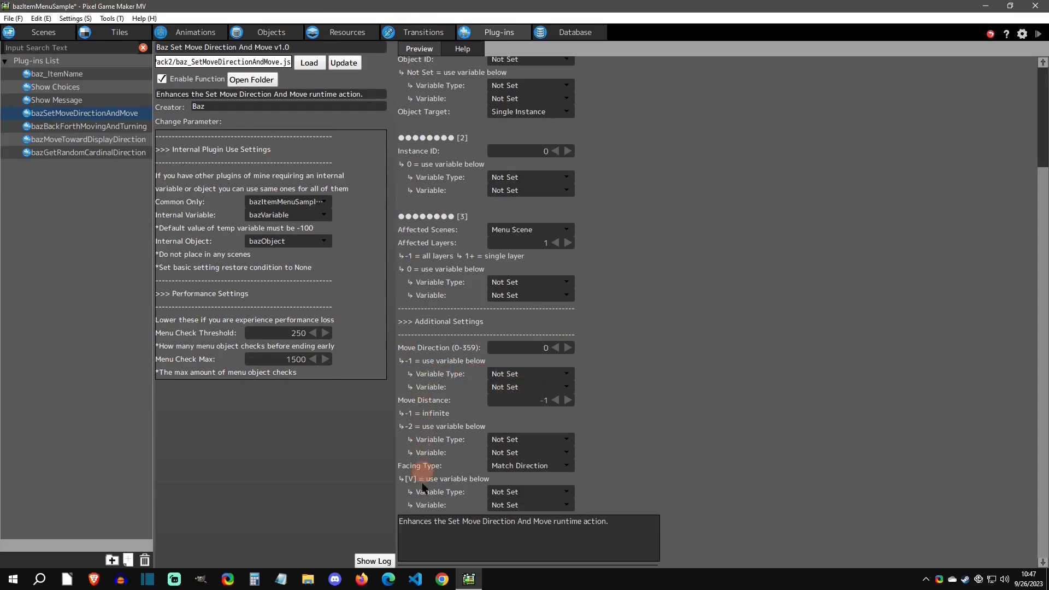
{"action": "double_click", "coordinate": [525, 400]}
{"action": "type", "text": "180"}
{"action": "double_click", "coordinate": [538, 404]}
{"action": "key", "text": "BackSpace"}
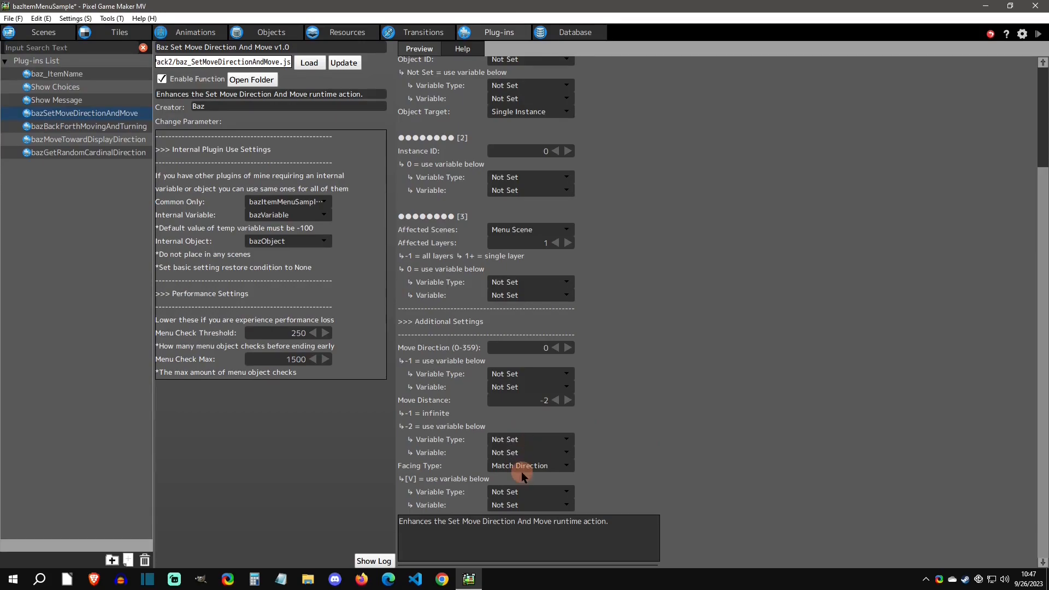
{"action": "left_click", "coordinate": [522, 468]}
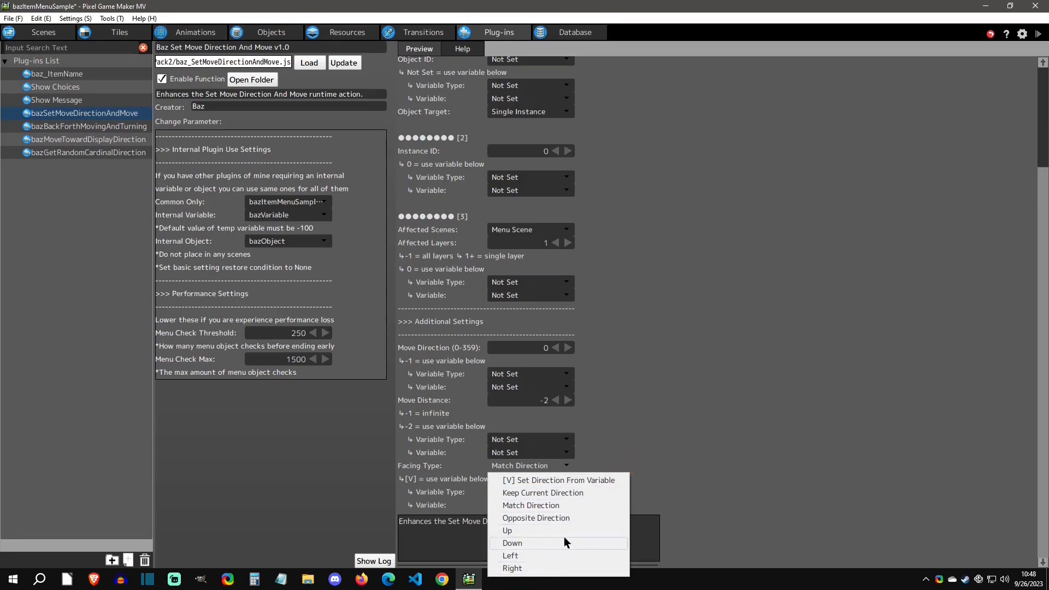
{"action": "left_click", "coordinate": [651, 435]}
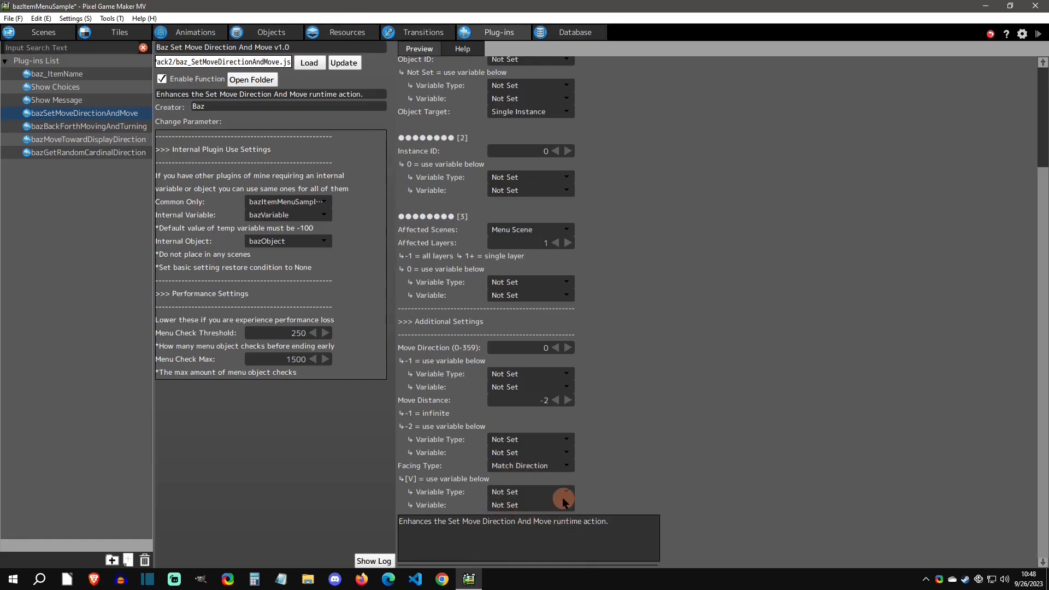
- Examine the Target, Move Type and Turn Type options of the bazBackForthMovingAndTurning plug-in
{"action": "left_click", "coordinate": [87, 127]}
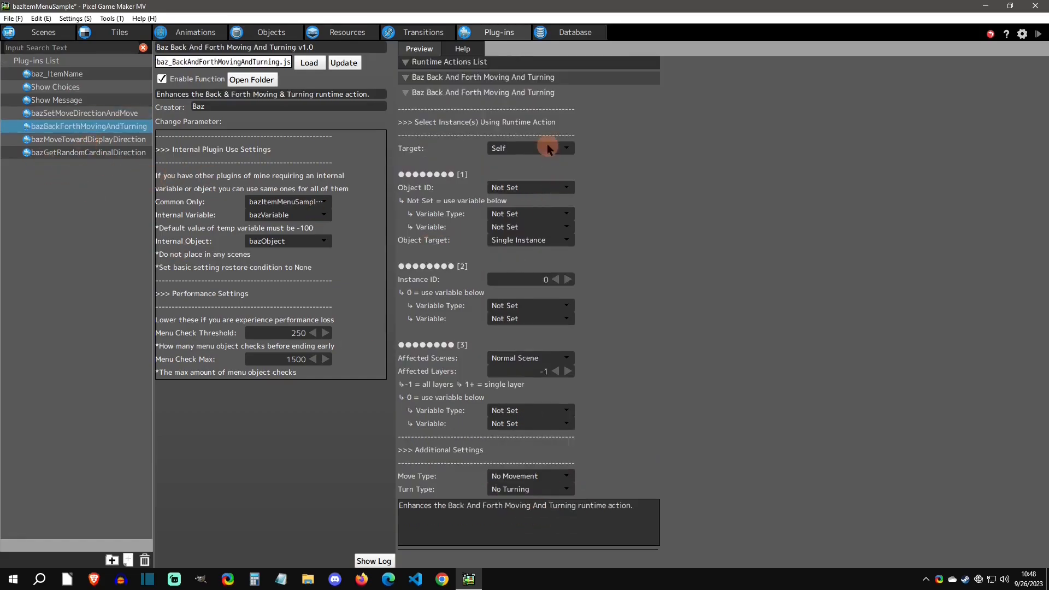
{"action": "left_click", "coordinate": [553, 147]}
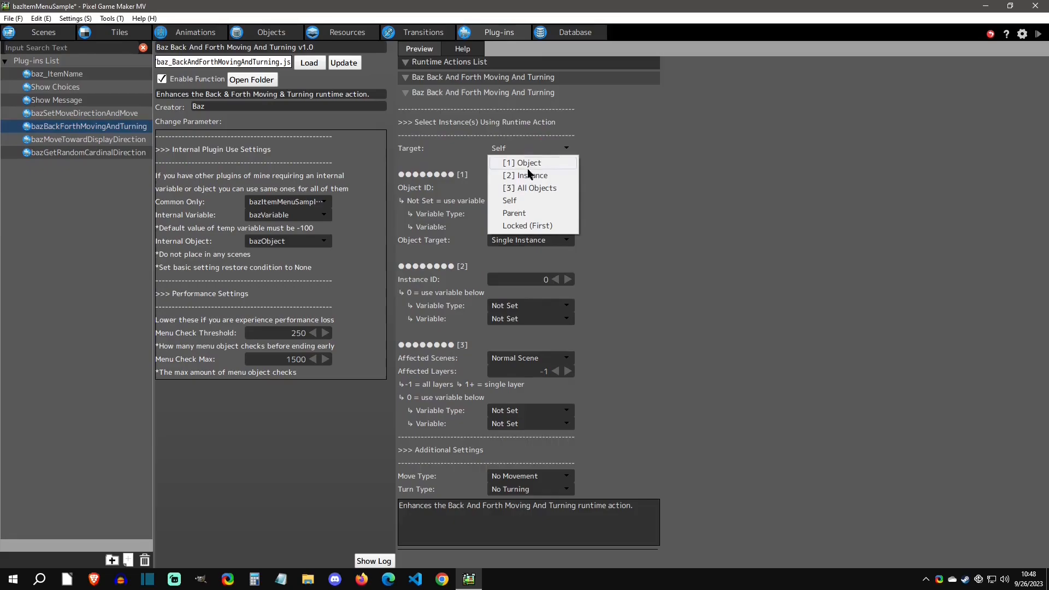
{"action": "left_click", "coordinate": [597, 225]}
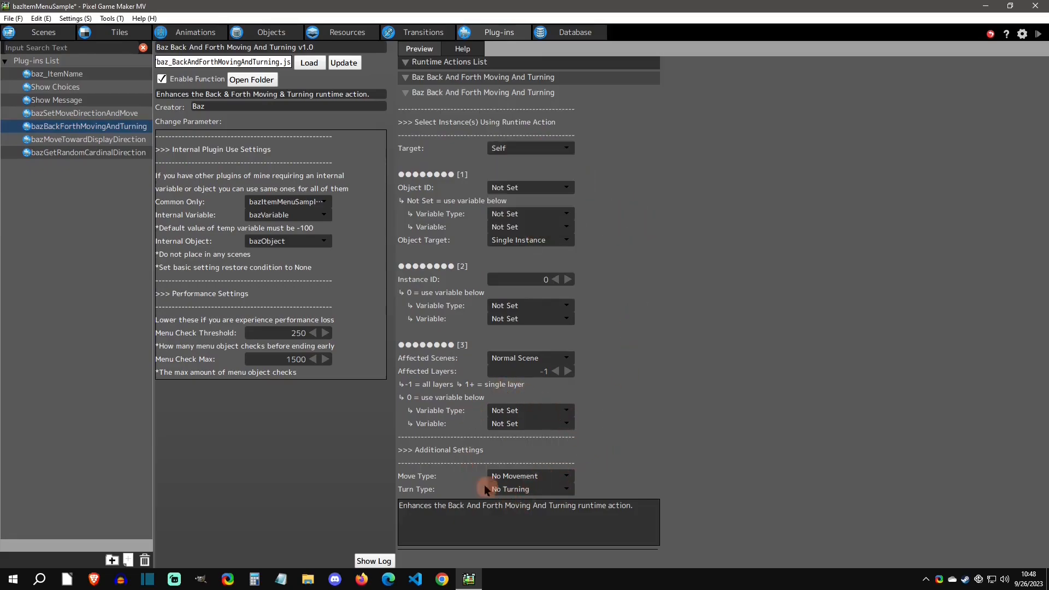
{"action": "left_click", "coordinate": [548, 475]}
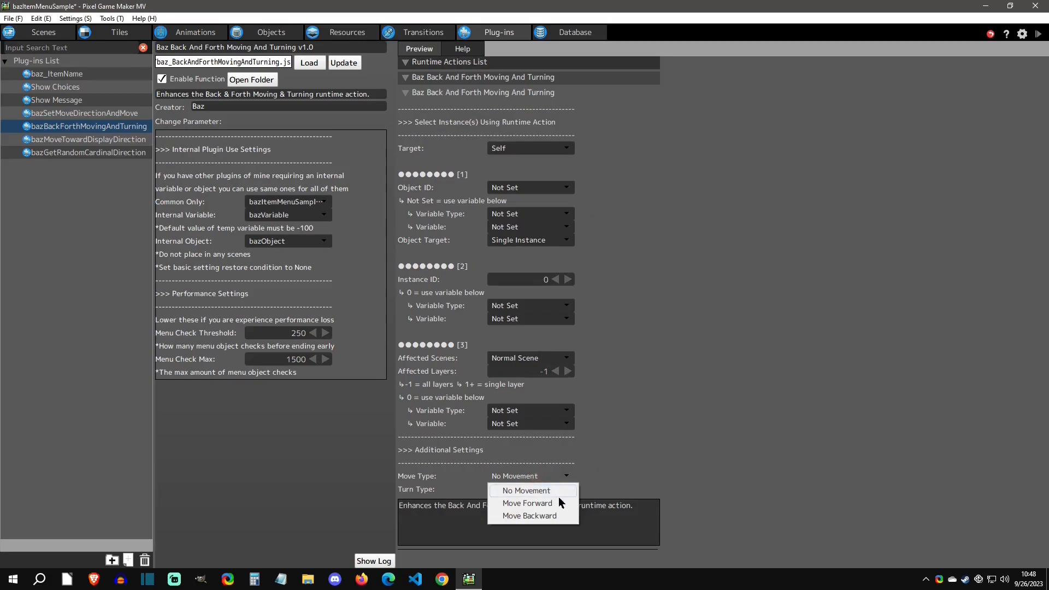
{"action": "left_click", "coordinate": [618, 465]}
{"action": "left_click", "coordinate": [548, 490]}
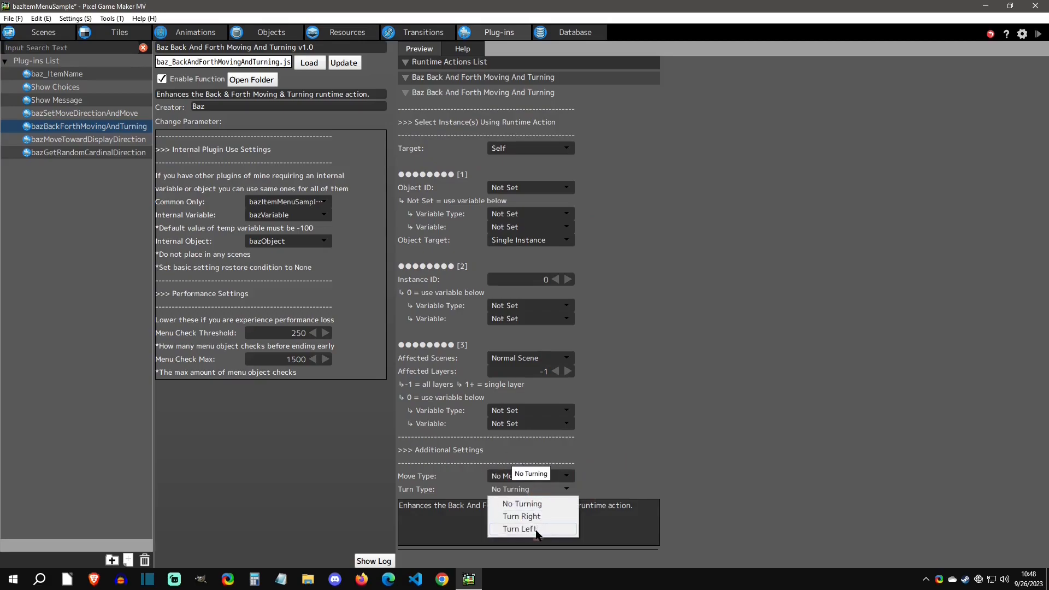
{"action": "left_click", "coordinate": [595, 483]}
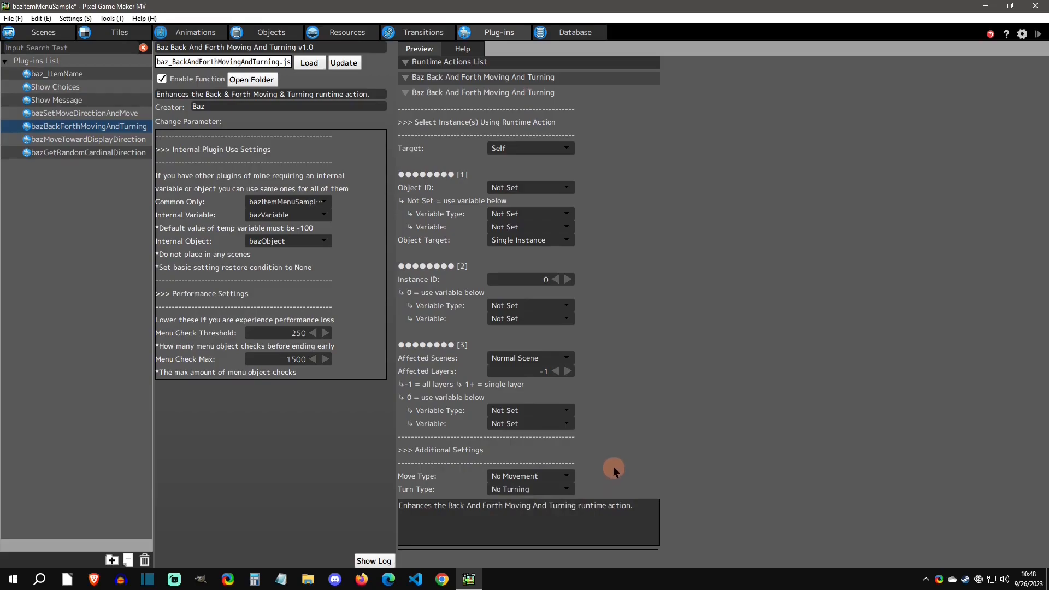
{"action": "left_click", "coordinate": [546, 148]}
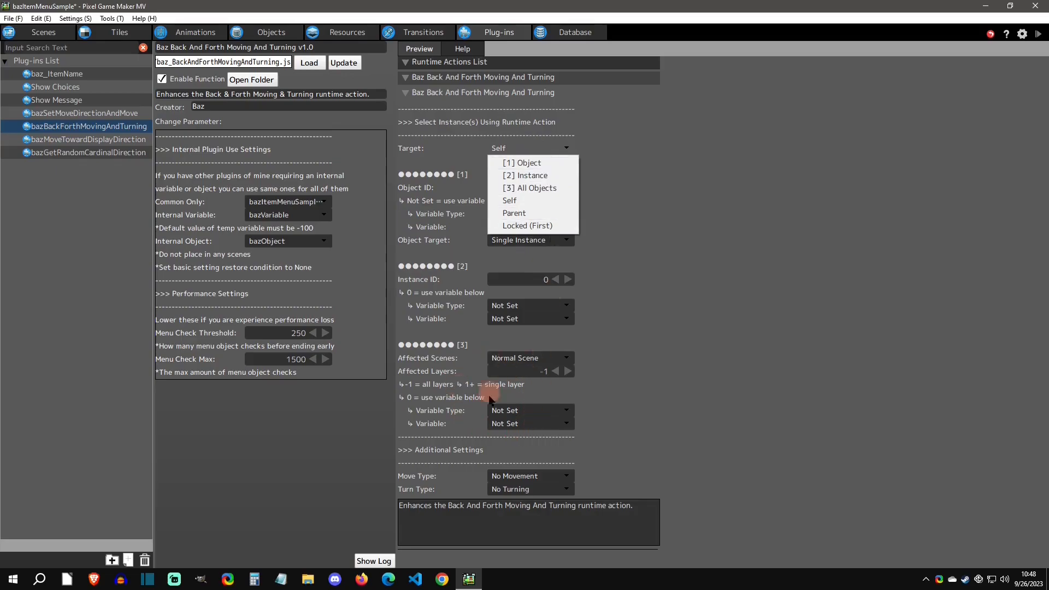
{"action": "left_click", "coordinate": [601, 368]}
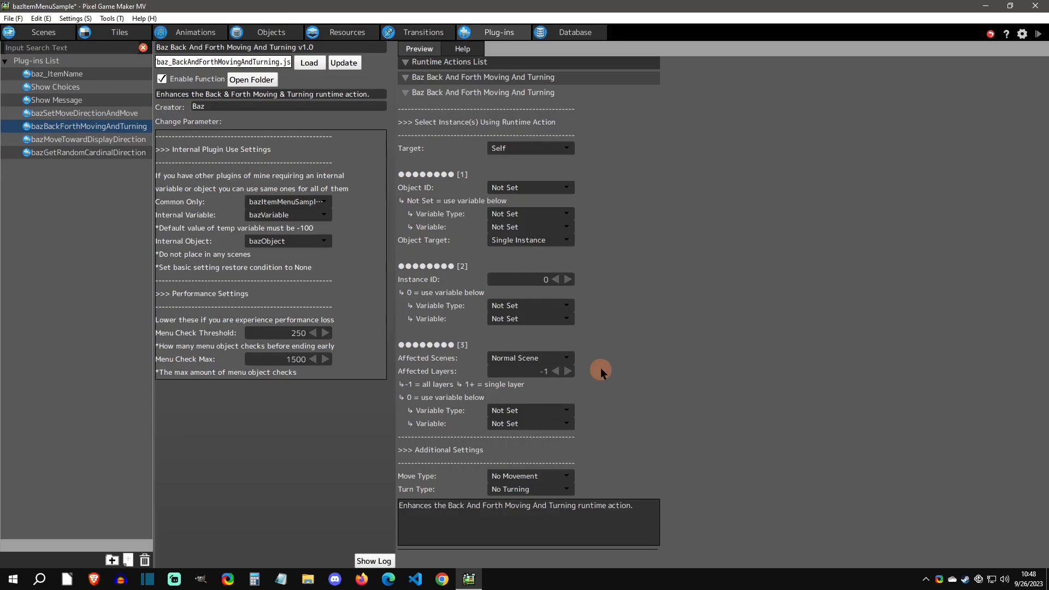
- Examine the Move Type options and Move Distance setting of the bazMoveTowardDisplayDirection plug-in
{"action": "left_click", "coordinate": [68, 140]}
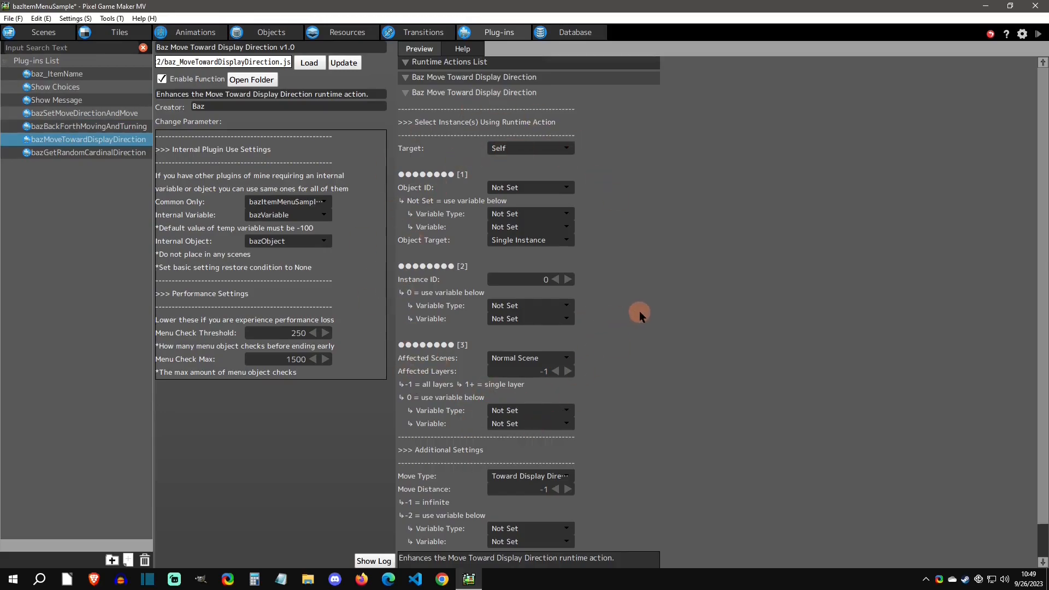
{"action": "scroll", "coordinate": [639, 310], "scroll_direction": "down", "scroll_amount": 1}
{"action": "left_click", "coordinate": [534, 439]}
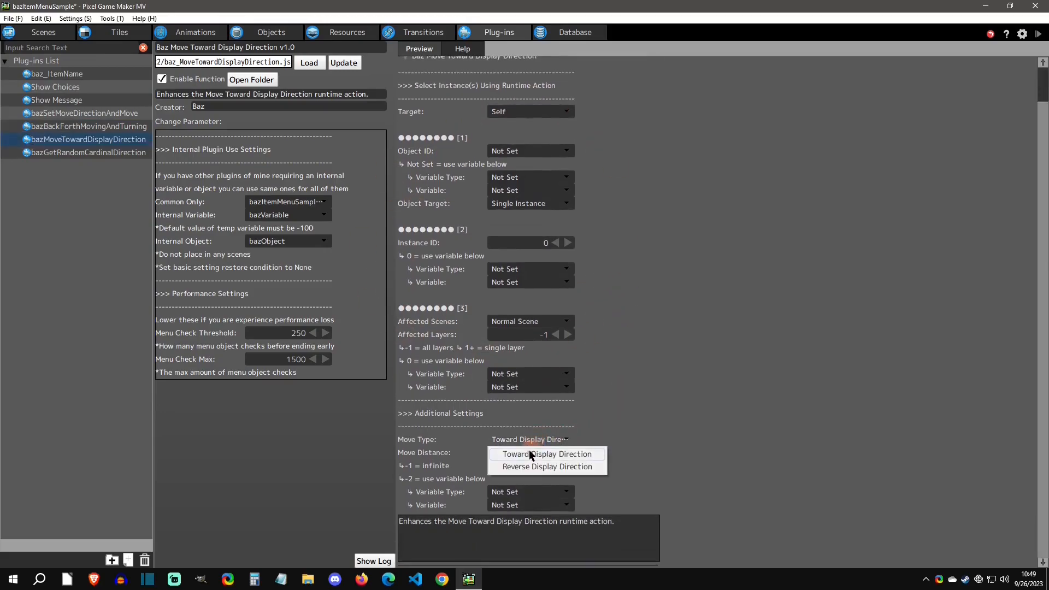
{"action": "left_click", "coordinate": [633, 431]}
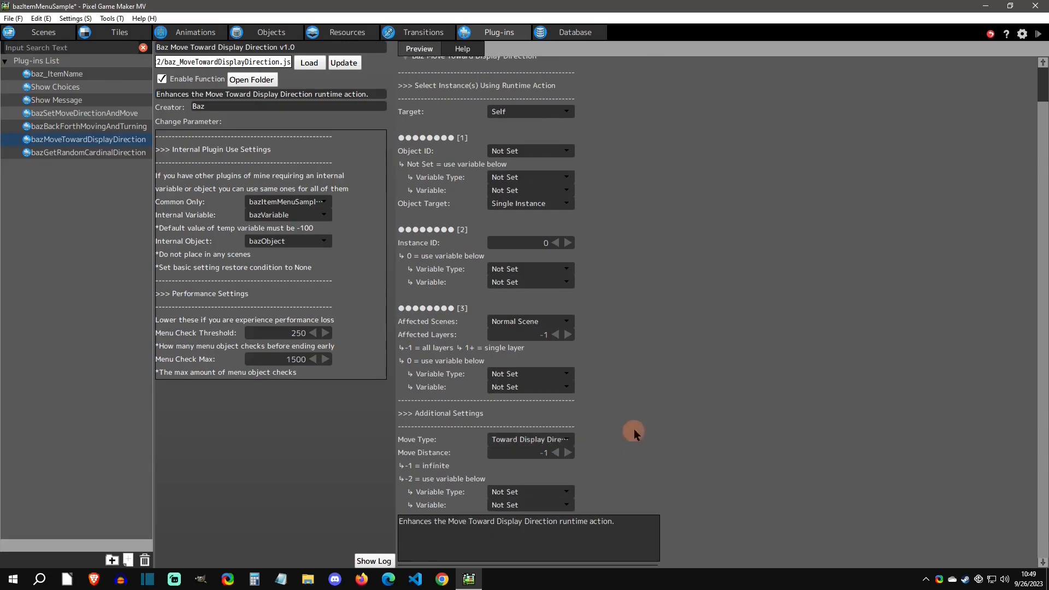
{"action": "left_click", "coordinate": [541, 453]}
- Examine the Target options of the bazGetRandomCardinalDirection plug-in
{"action": "left_click", "coordinate": [69, 153]}
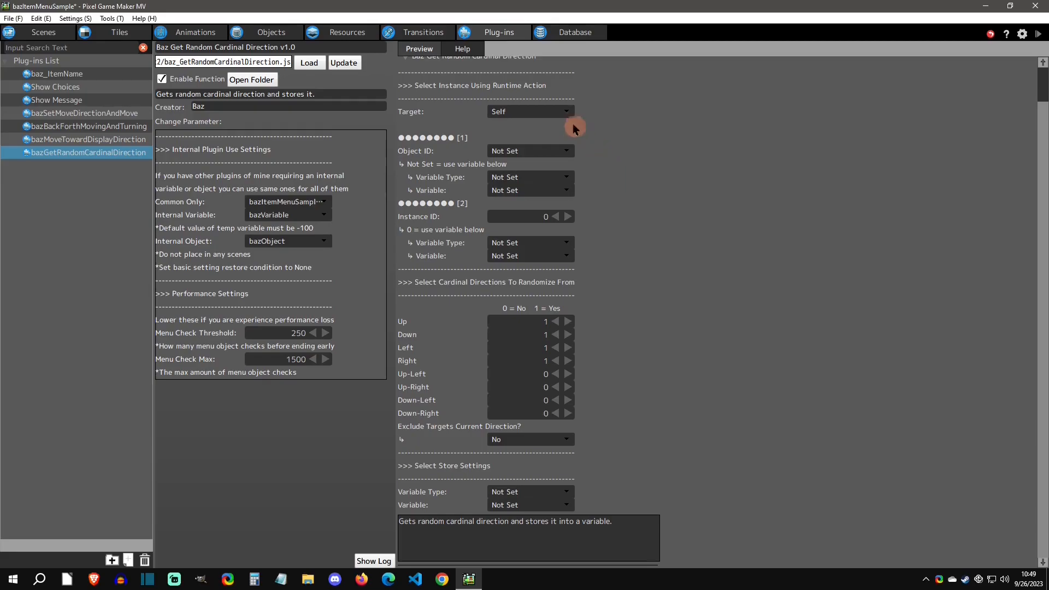
{"action": "left_click", "coordinate": [566, 111]}
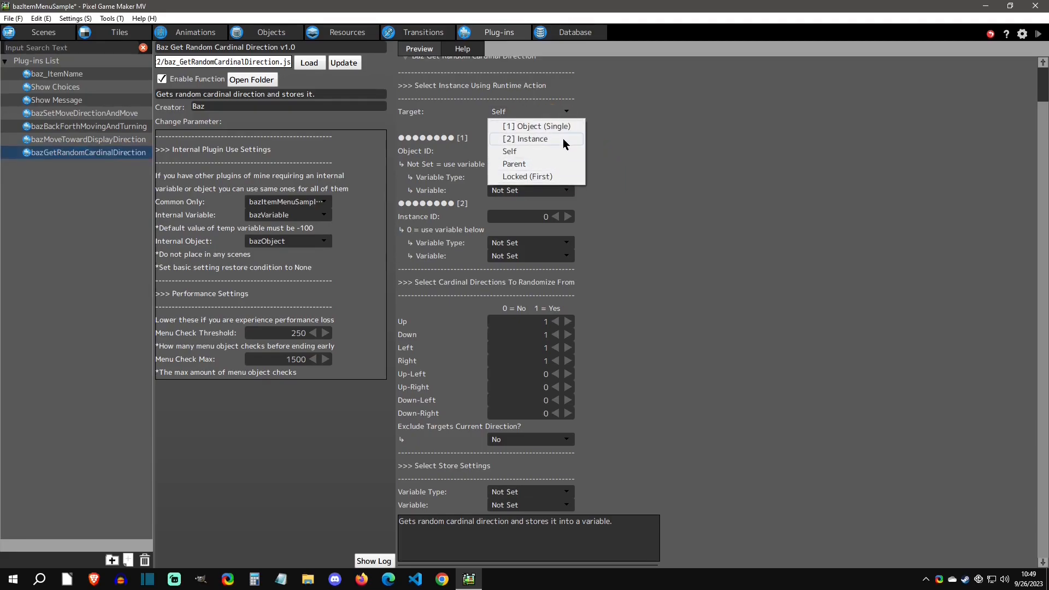
{"action": "left_click", "coordinate": [605, 135]}
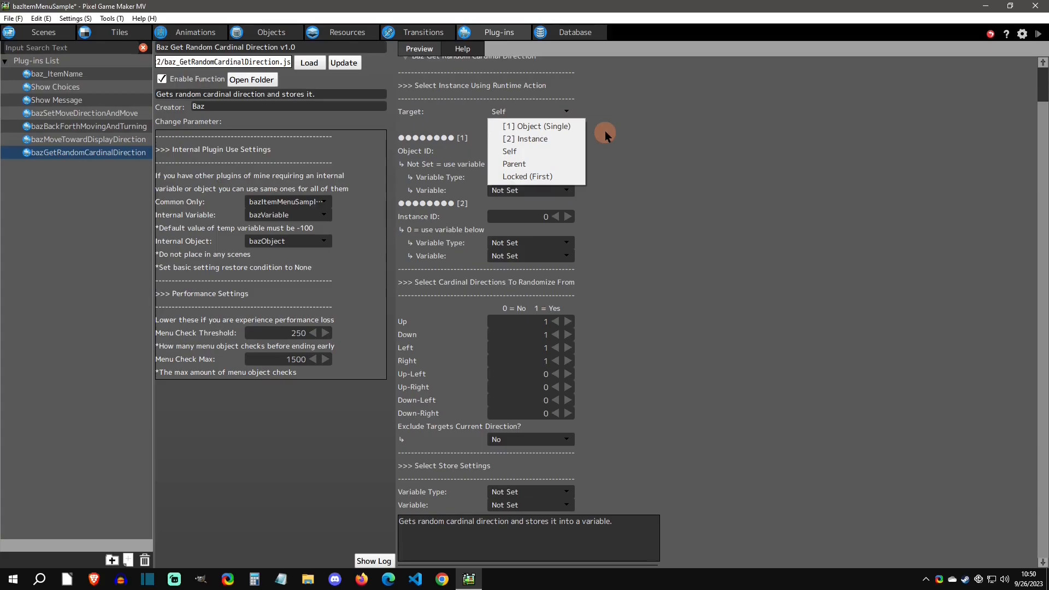
- Set the Up-Left, Up-Right and Down-Left randomization directions to 1 and reset all three to 0
{"action": "left_click", "coordinate": [605, 135]}
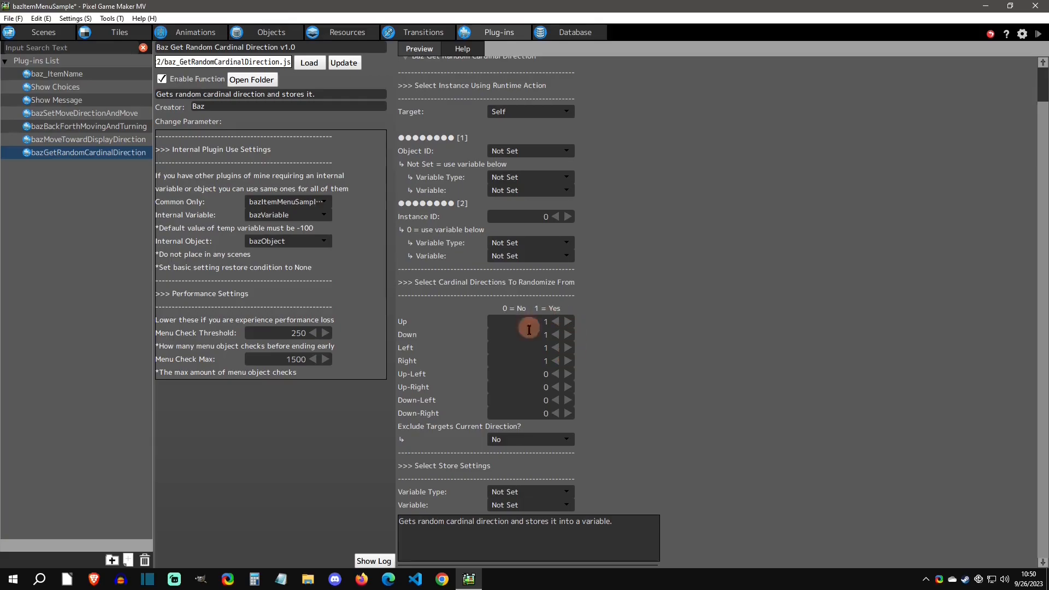
{"action": "left_click", "coordinate": [568, 373]}
{"action": "left_click", "coordinate": [569, 386]}
{"action": "left_click", "coordinate": [568, 400]}
{"action": "left_click", "coordinate": [555, 400]}
{"action": "left_click", "coordinate": [555, 387]}
{"action": "left_click", "coordinate": [555, 374]}
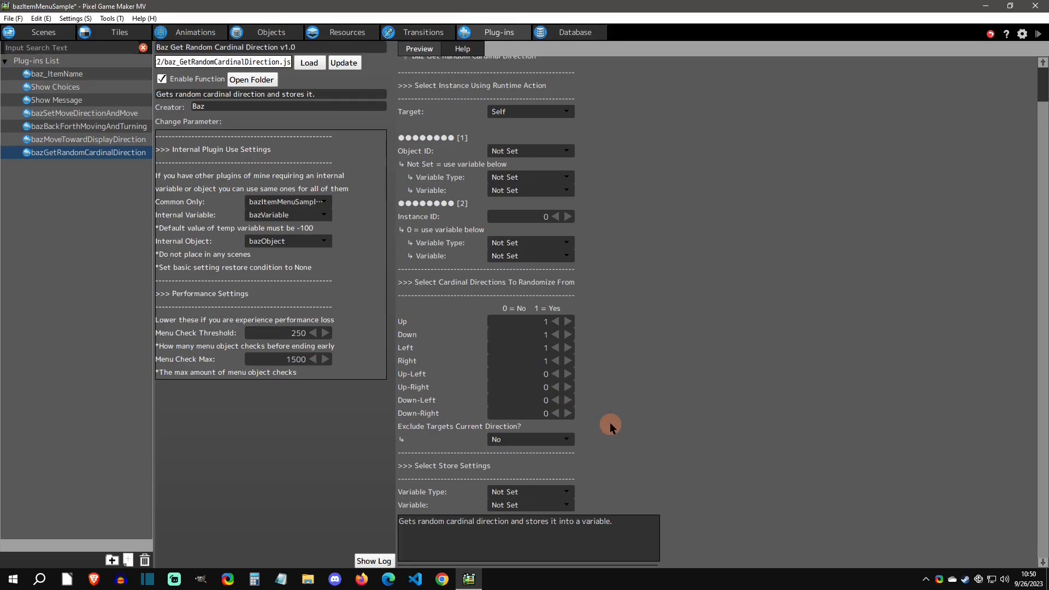
- Set Exclude Targets Current Direction to Yes and review the Variable Type options of the store settings
{"action": "left_click", "coordinate": [557, 438]}
{"action": "left_click", "coordinate": [553, 457]}
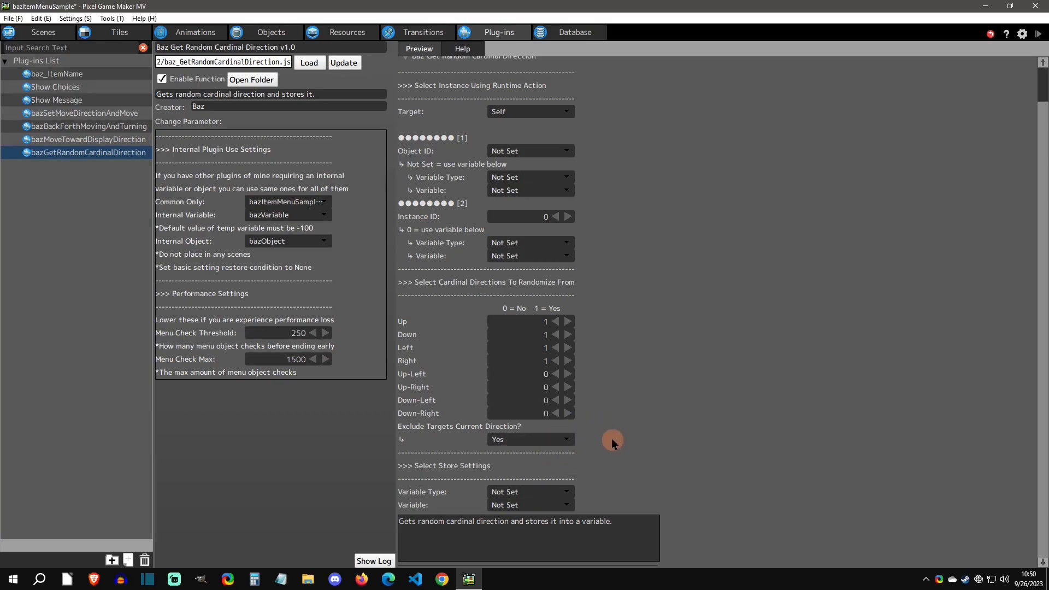
{"action": "left_click", "coordinate": [528, 492]}
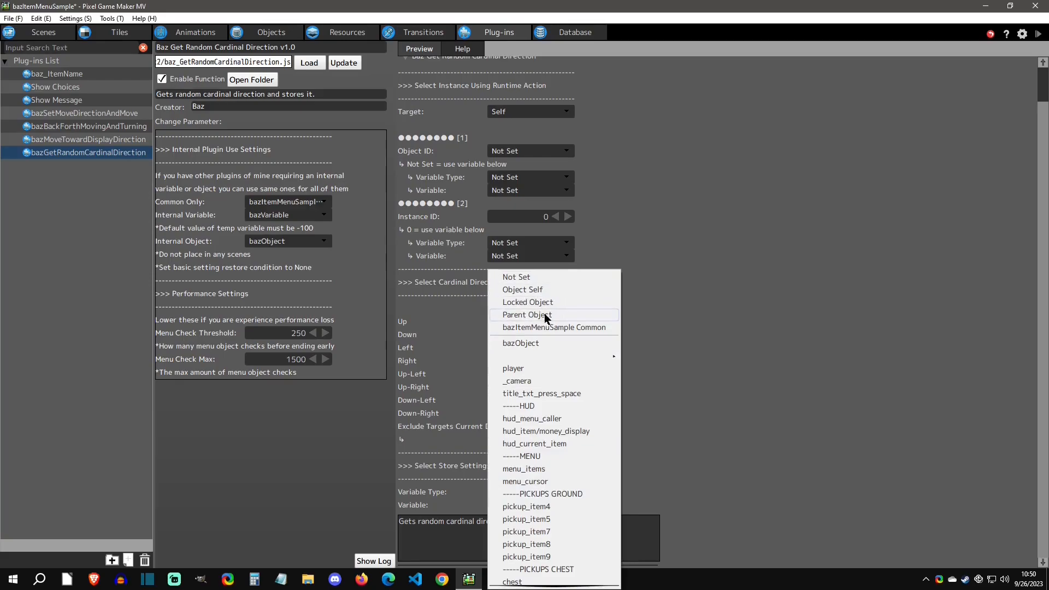
{"action": "left_click", "coordinate": [643, 357]}
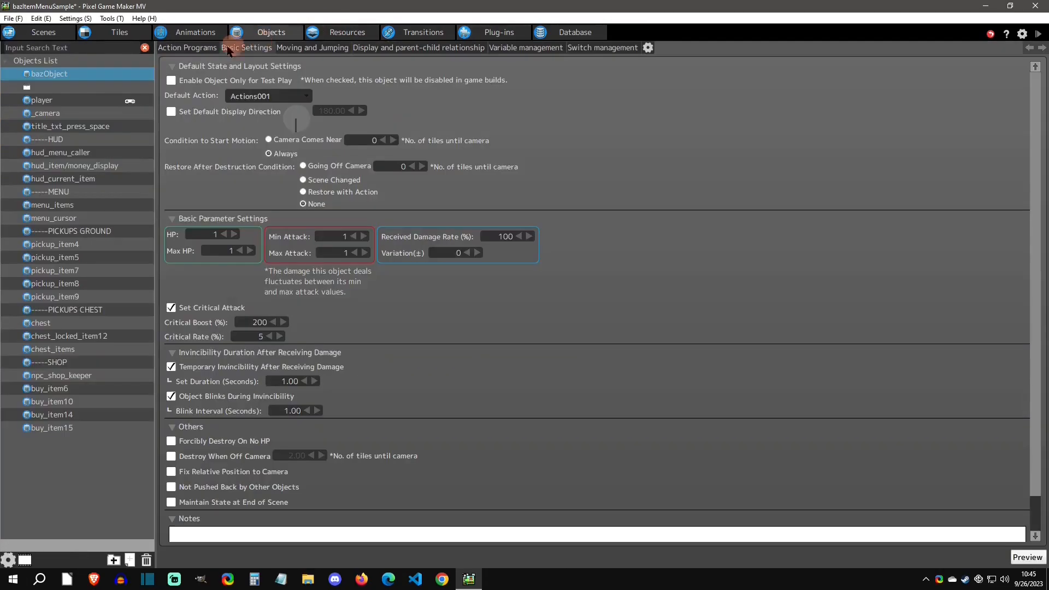
- Check the Restore After Destruction Condition in bazObject's basic settings and return to the plug-ins
{"action": "left_click", "coordinate": [286, 191]}
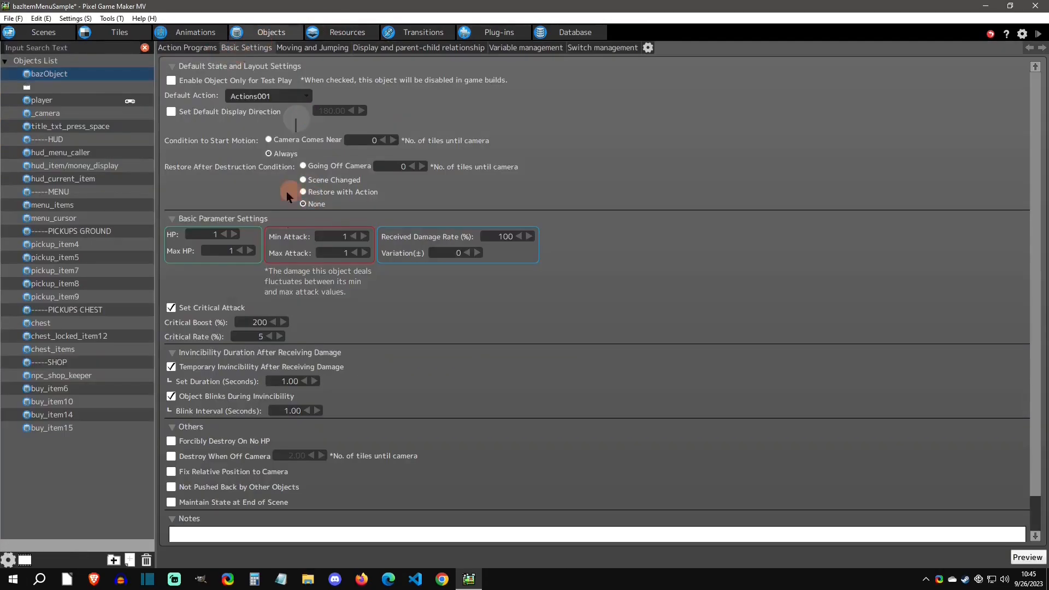
{"action": "left_click", "coordinate": [497, 32]}
{"action": "scroll", "coordinate": [326, 334], "scroll_direction": "down", "scroll_amount": 1}
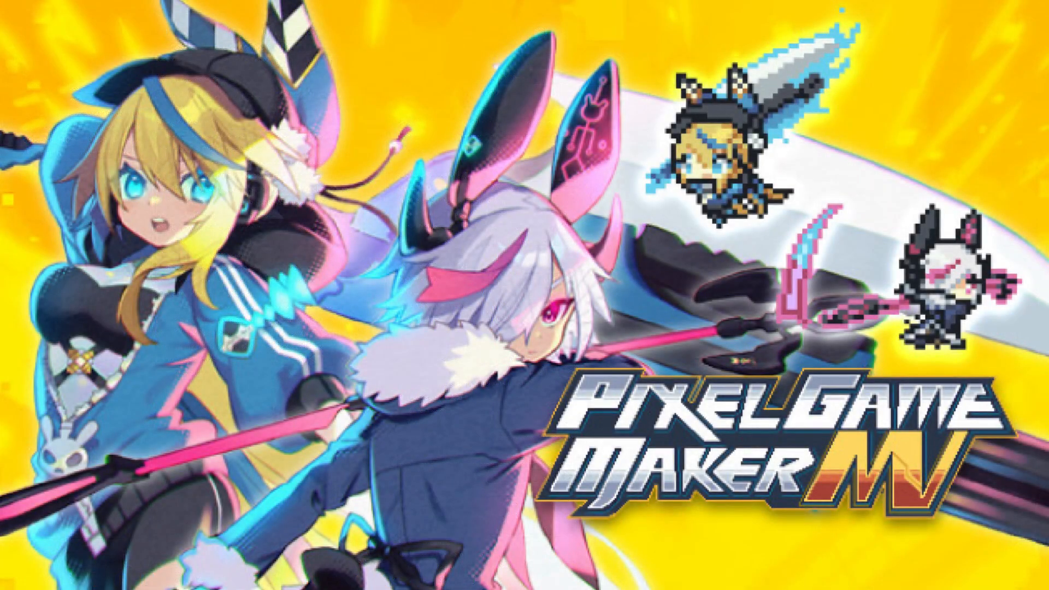